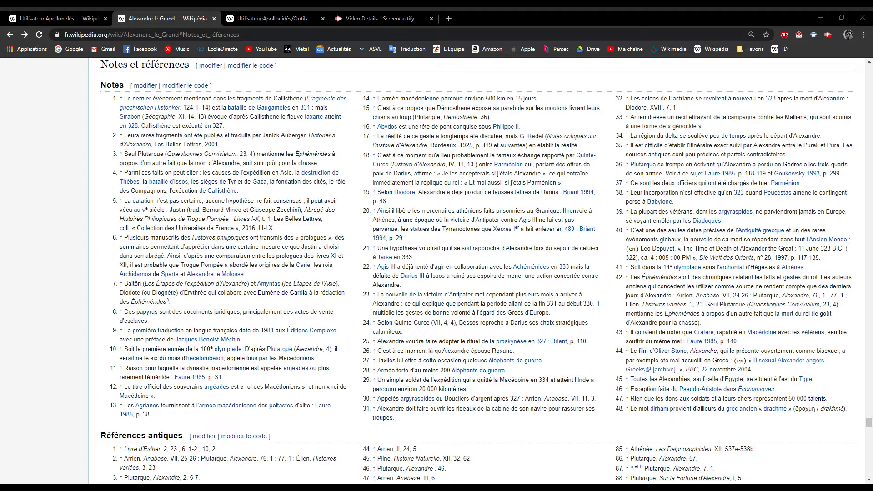
# Open the source code of the "Notes et références" section and examine the Notes, Références antiques and Références bibliographiques blocks
pyautogui.click(414, 331)
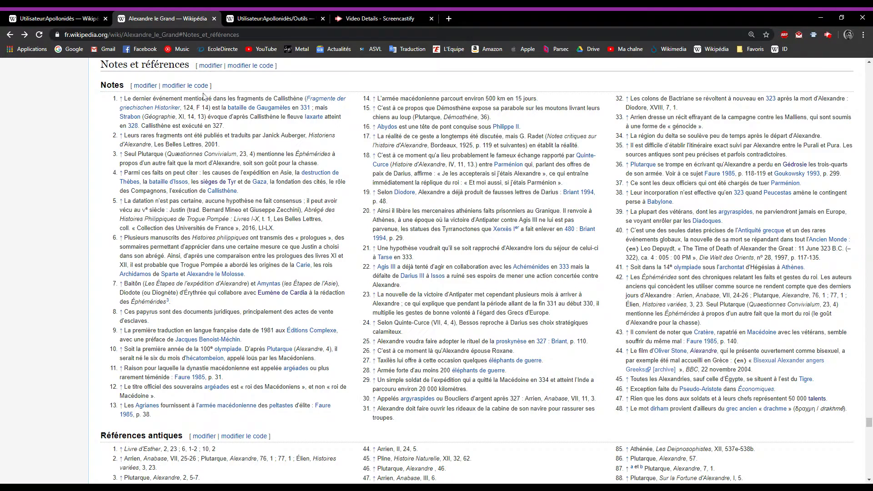
pyautogui.click(245, 67)
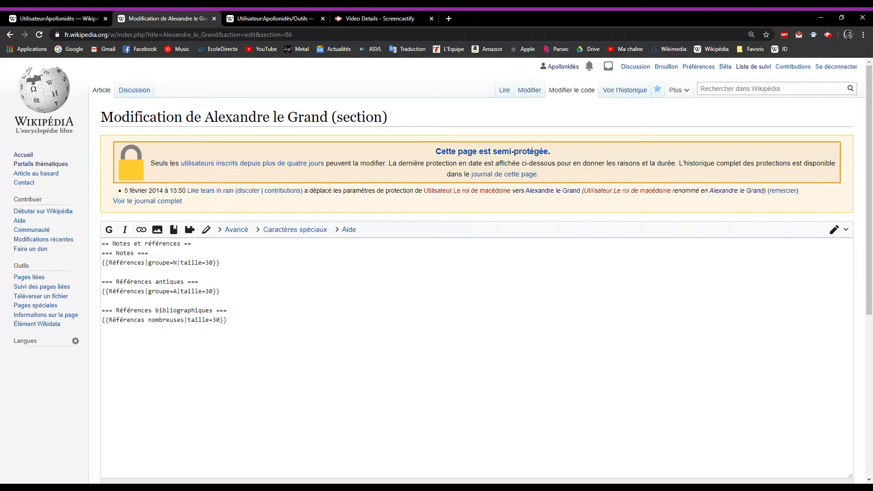
pyautogui.moveTo(227, 320); pyautogui.dragTo(82, 310)
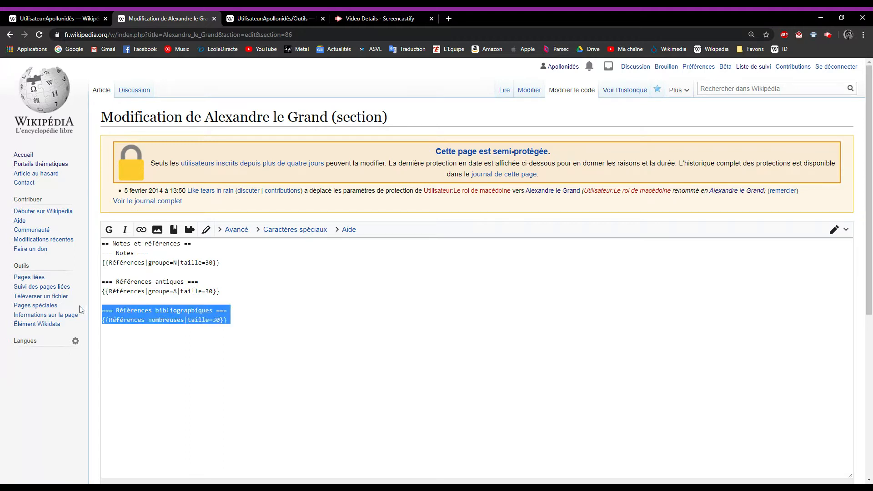
pyautogui.click(228, 320)
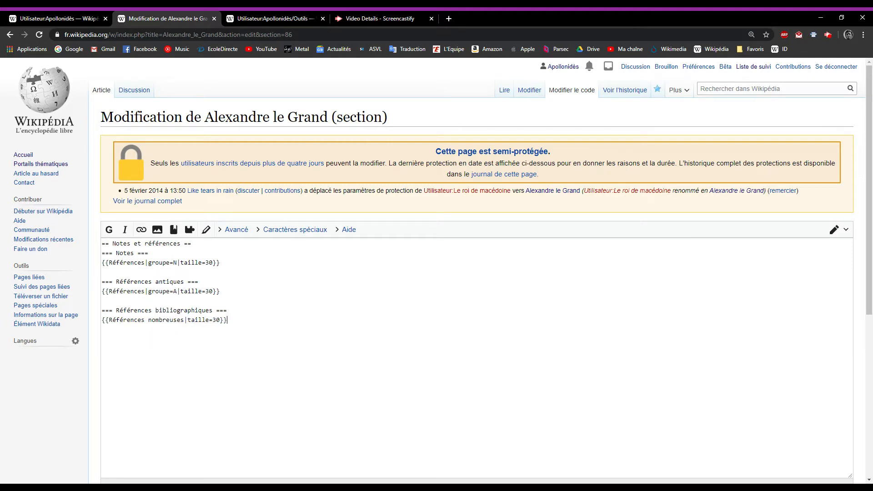
pyautogui.moveTo(220, 291); pyautogui.dragTo(91, 283)
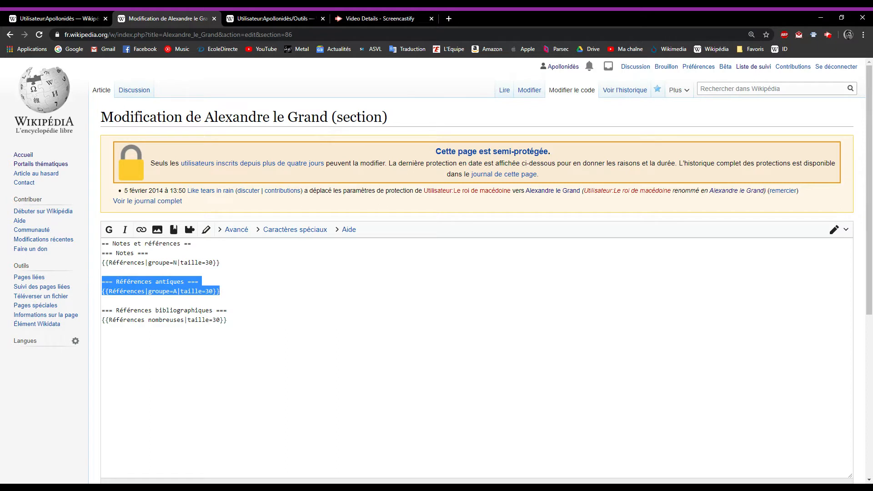
pyautogui.click(221, 291)
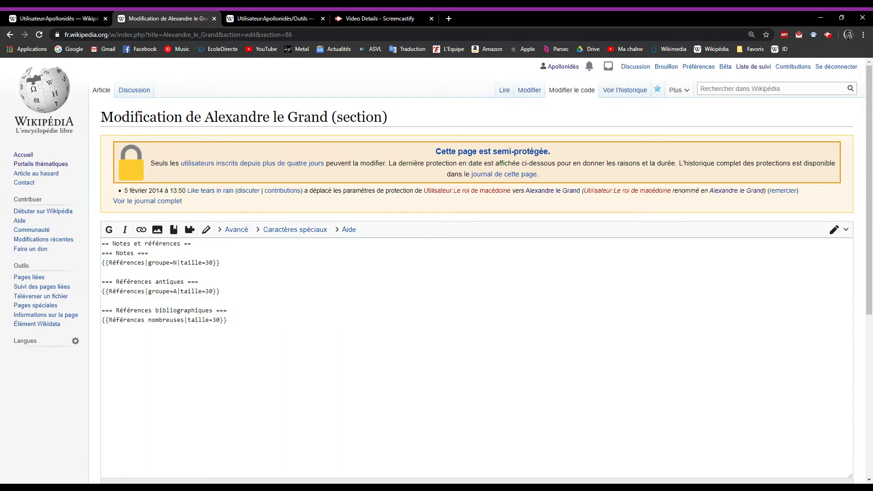
pyautogui.moveTo(220, 262); pyautogui.dragTo(100, 253)
pyautogui.click(220, 263)
pyautogui.moveTo(220, 262); pyautogui.dragTo(101, 253)
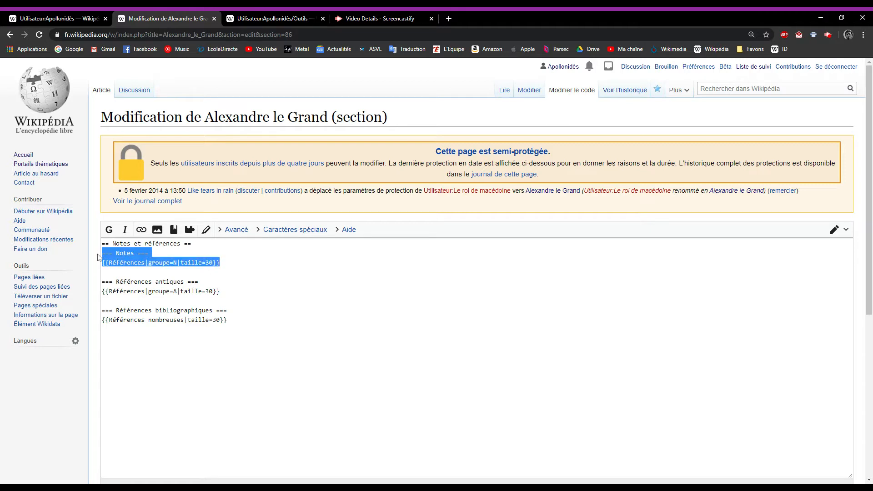
pyautogui.click(149, 253)
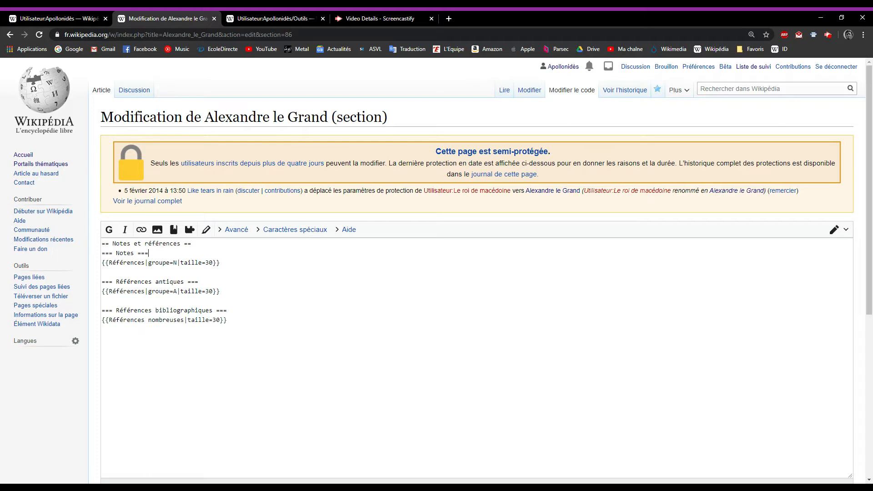
# Examine the group values N and A and the "Références nombreuses" template in the section code, and return to the article
pyautogui.moveTo(869, 168); pyautogui.dragTo(870, 305)
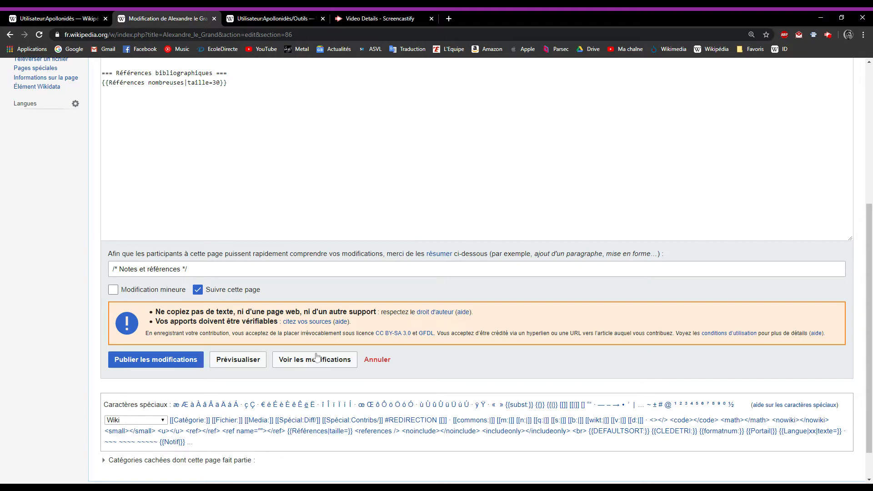
pyautogui.scroll(3, 315, 358)
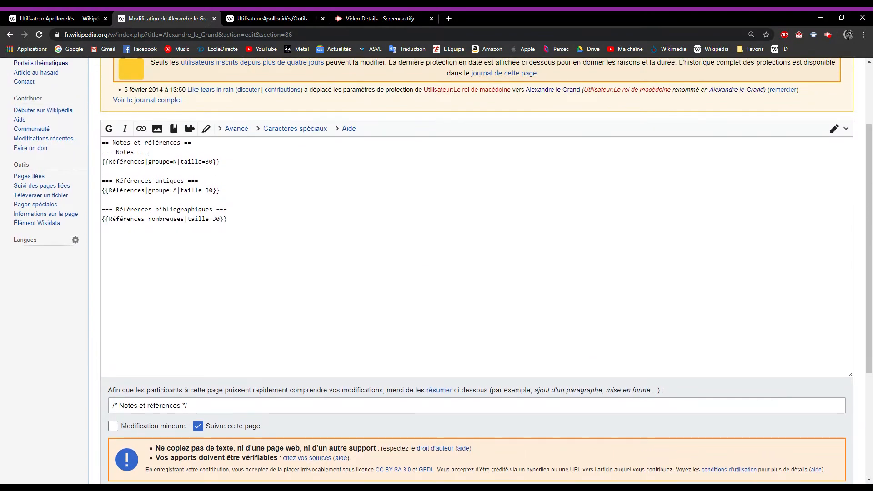
pyautogui.doubleClick(174, 162)
pyautogui.click(180, 161)
pyautogui.doubleClick(175, 161)
pyautogui.doubleClick(174, 190)
pyautogui.click(159, 219)
pyautogui.moveTo(105, 219); pyautogui.dragTo(142, 219)
pyautogui.click(142, 241)
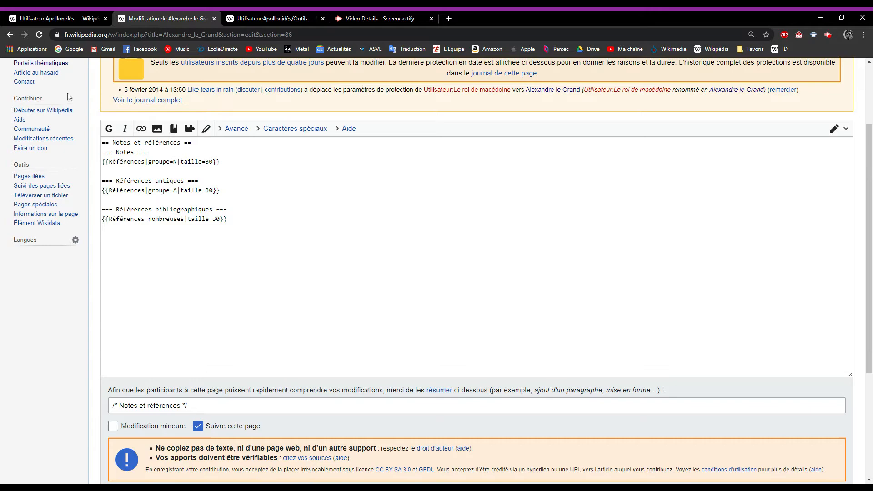
pyautogui.click(10, 36)
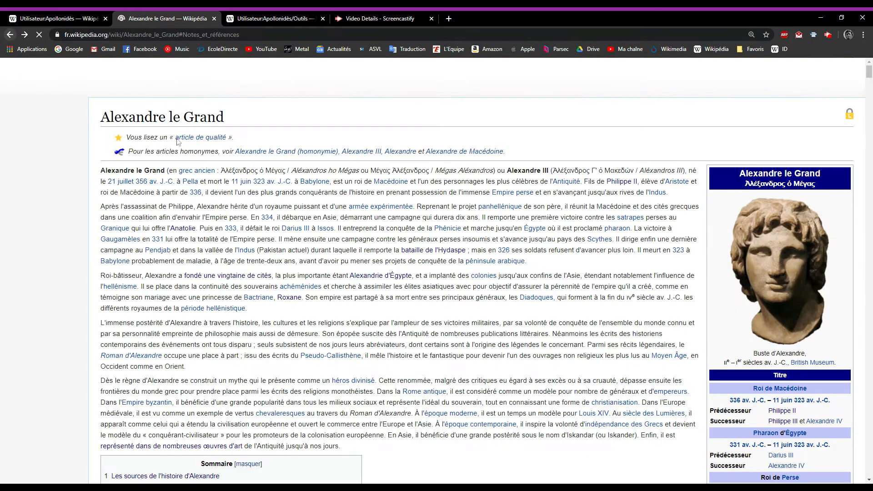
# Look through the article's ancient references and the scrollable list under "Références bibliographiques"
pyautogui.scroll(-19, 175, 195)
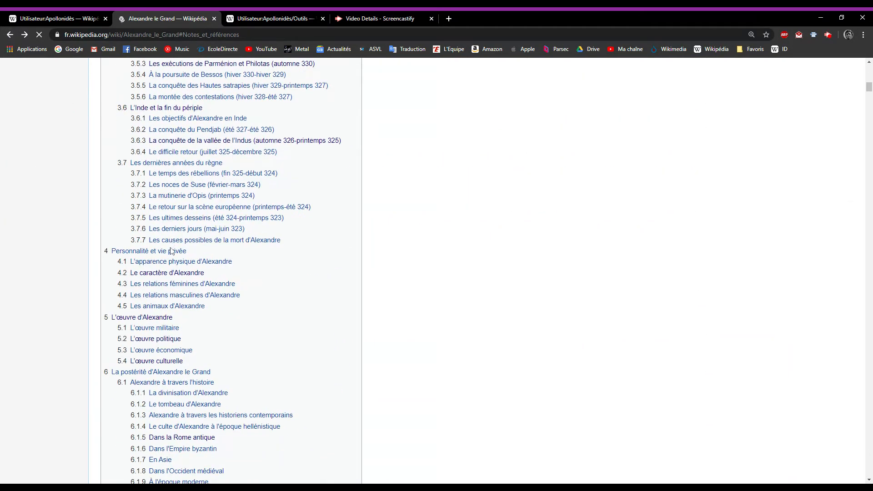
pyautogui.scroll(-10, 171, 251)
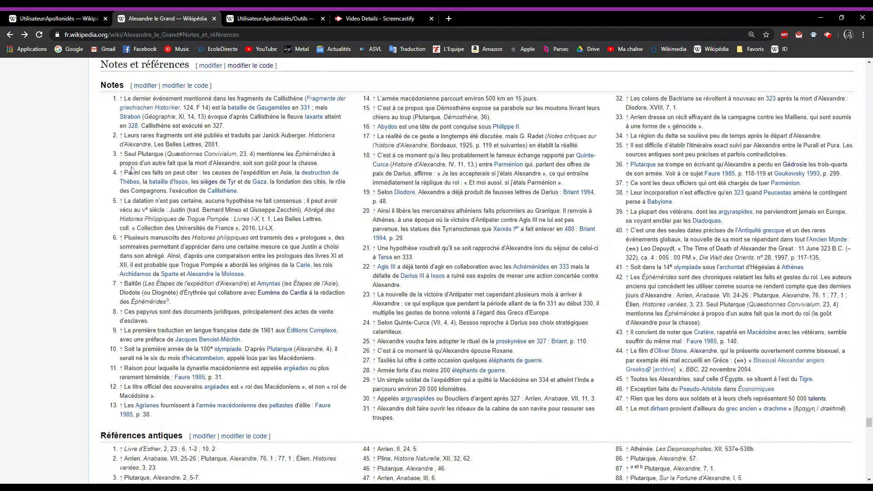
pyautogui.scroll(-9, 159, 204)
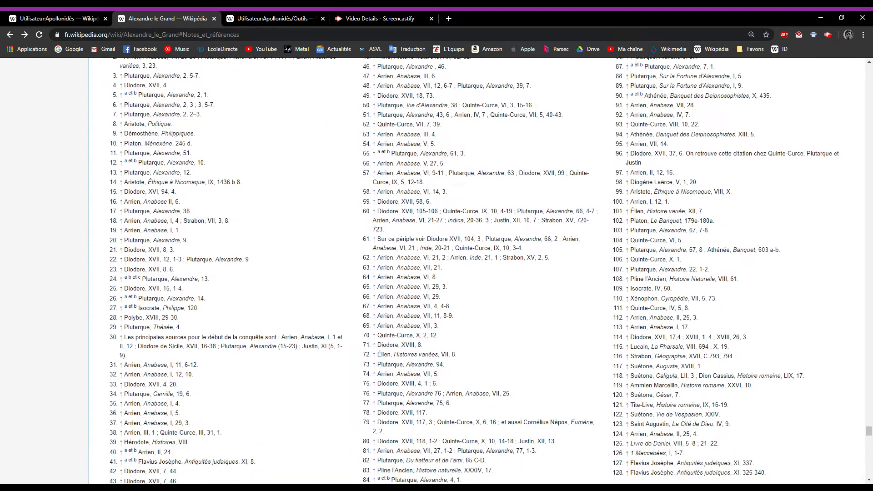
pyautogui.scroll(-8, 159, 205)
pyautogui.scroll(-3, 786, 211)
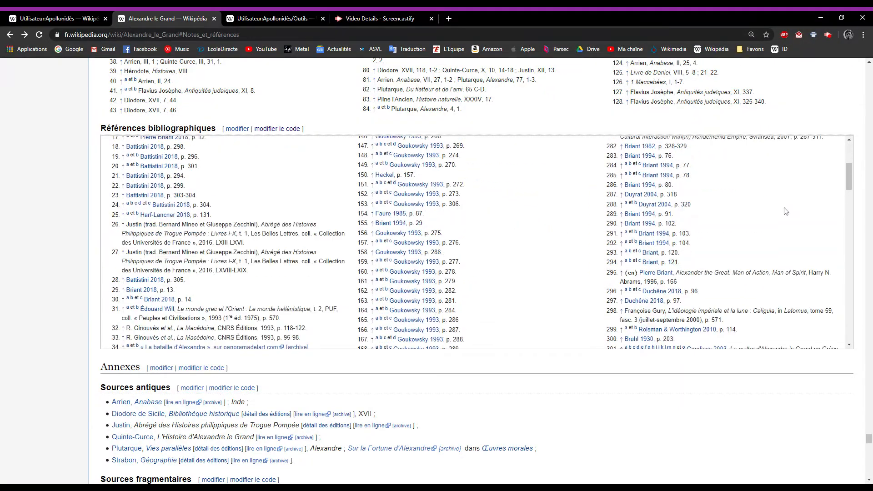
pyautogui.scroll(-20, 785, 210)
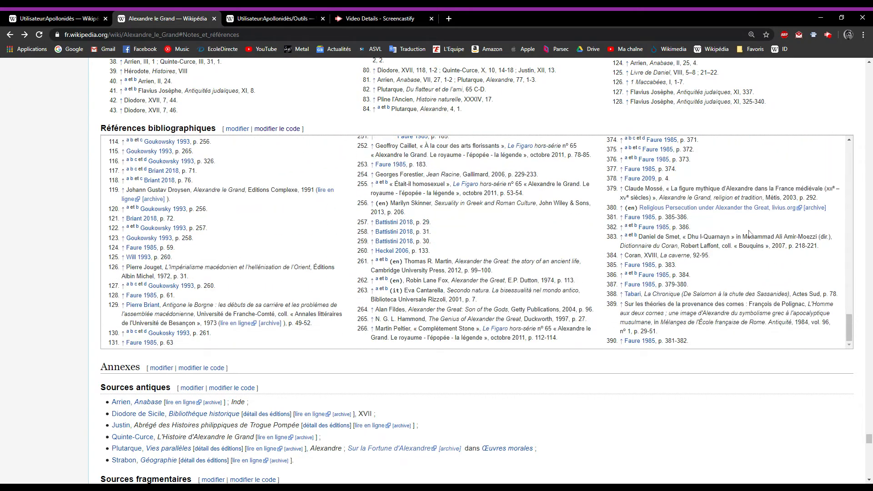
pyautogui.moveTo(849, 326); pyautogui.dragTo(849, 155)
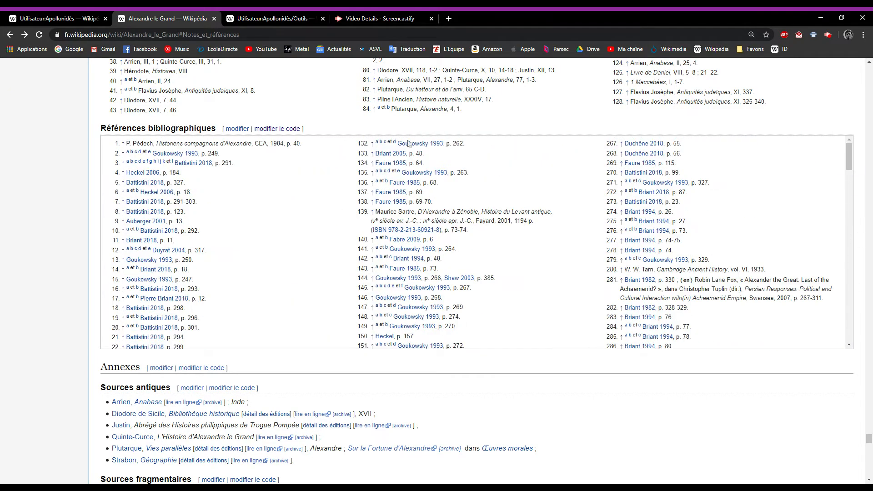
# Open the source code of the "Références bibliographiques" section, examine its "Références nombreuses" template and return to the article
pyautogui.click(294, 131)
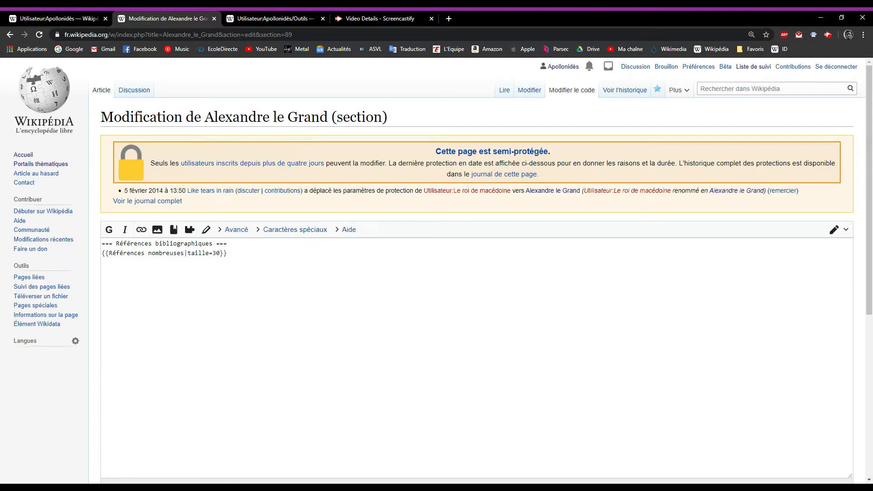
pyautogui.moveTo(227, 253)
pyautogui.mouseDown()
pyautogui.moveTo(191, 253)
pyautogui.moveTo(230, 261)
pyautogui.mouseUp()
pyautogui.click(156, 253)
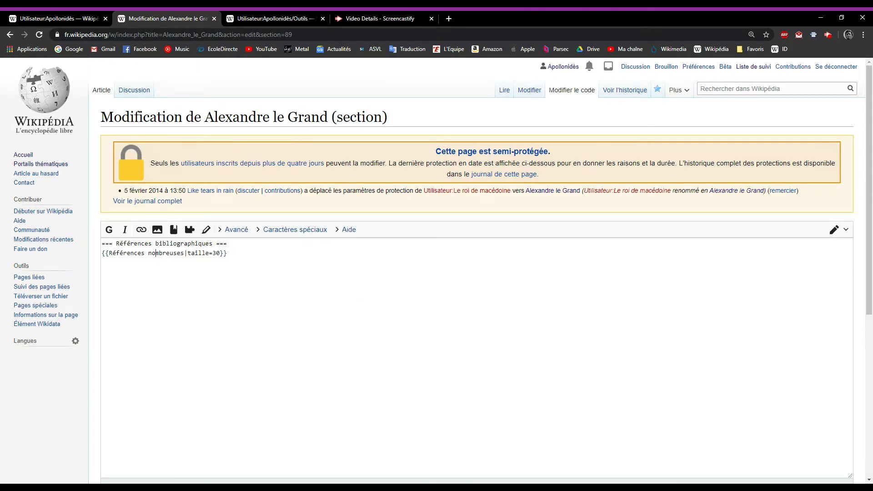
pyautogui.click(9, 35)
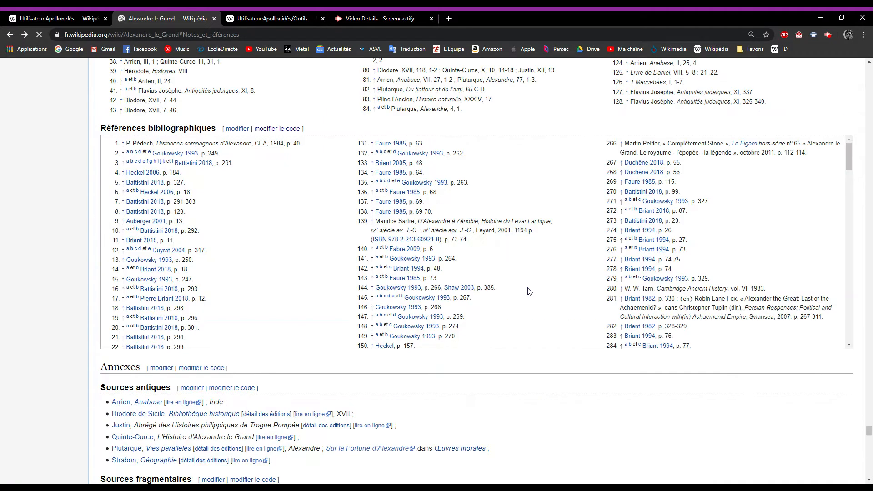
# Compare the scrollable bibliographic reference list with the fully displayed Notes and Références antiques lists
pyautogui.moveTo(849, 154); pyautogui.dragTo(849, 304)
pyautogui.scroll(-2, 842, 385)
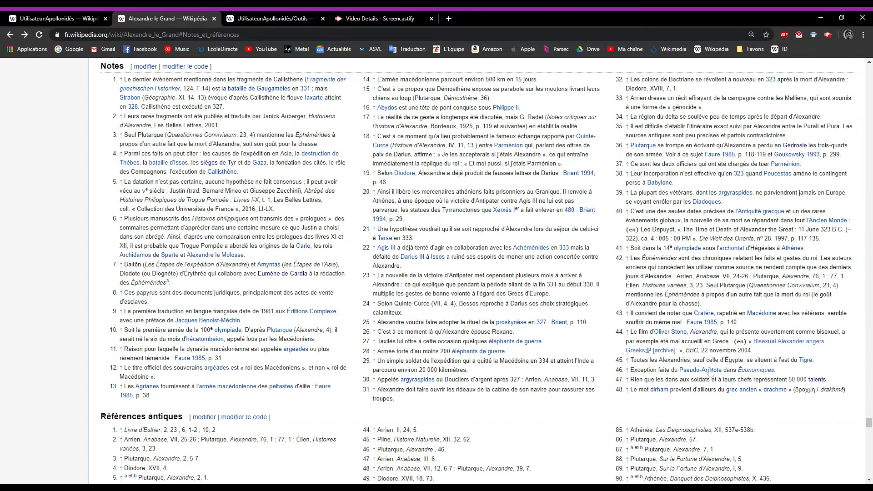
pyautogui.scroll(2, 370, 316)
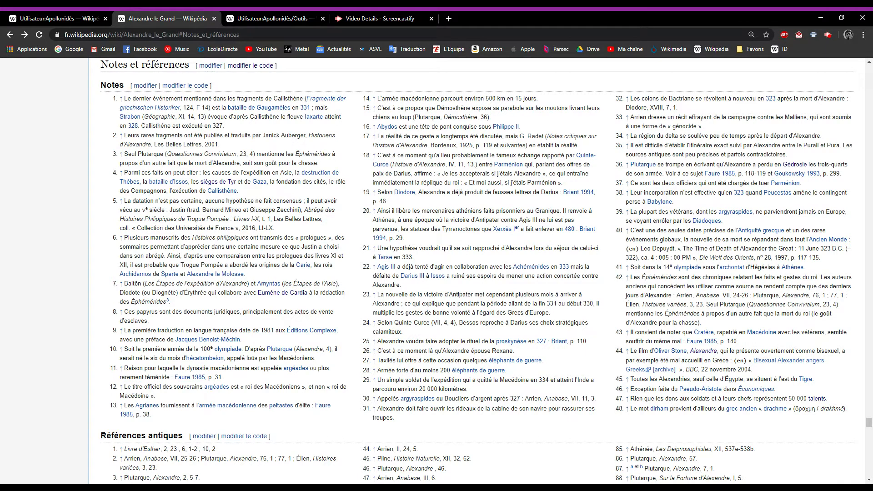
pyautogui.scroll(-7, 334, 263)
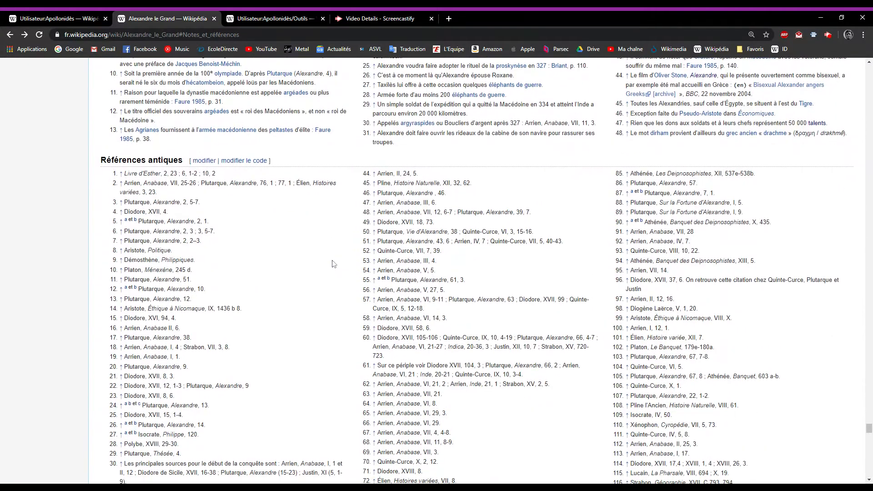
pyautogui.scroll(-1, 335, 263)
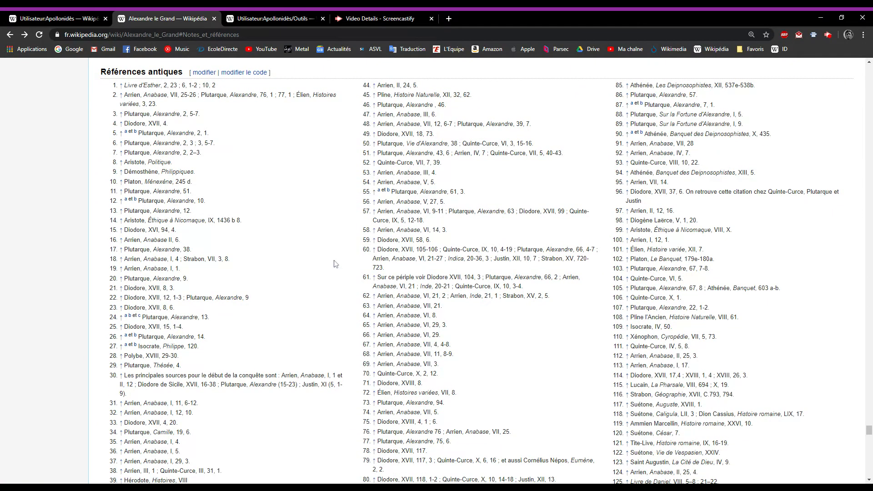
pyautogui.scroll(8, 335, 264)
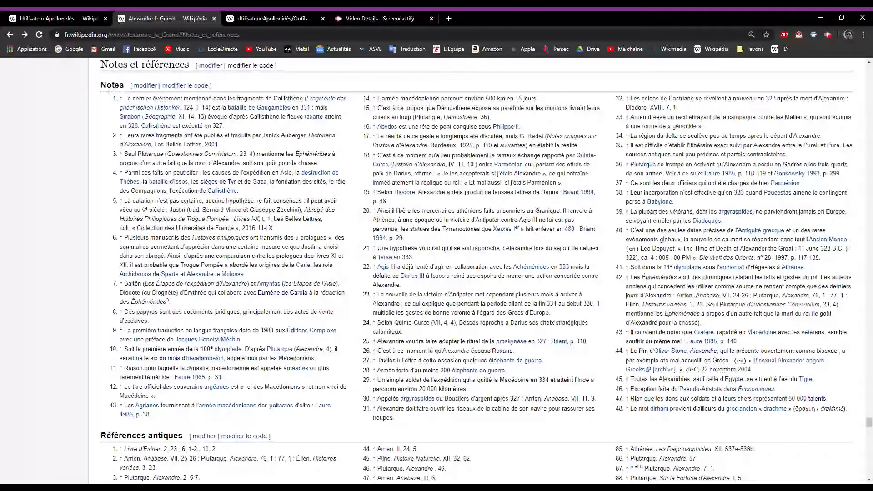
pyautogui.scroll(-7, 554, 245)
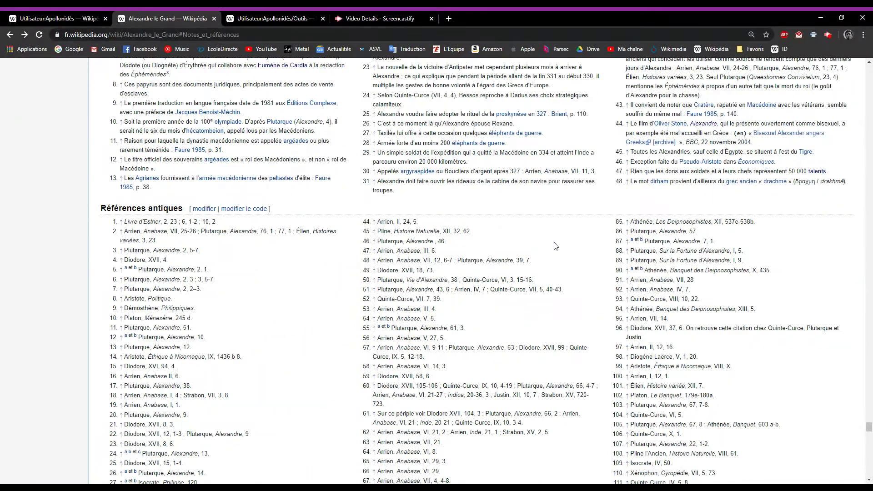
pyautogui.scroll(-2, 554, 246)
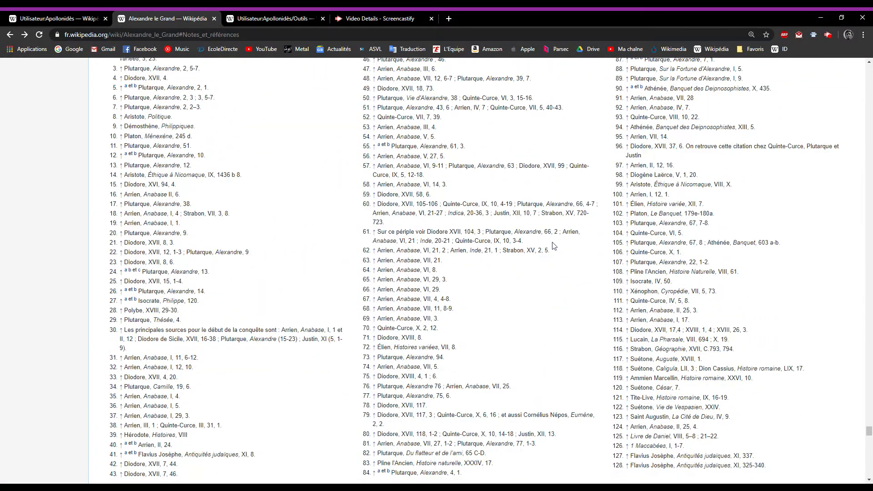
pyautogui.scroll(-8, 488, 248)
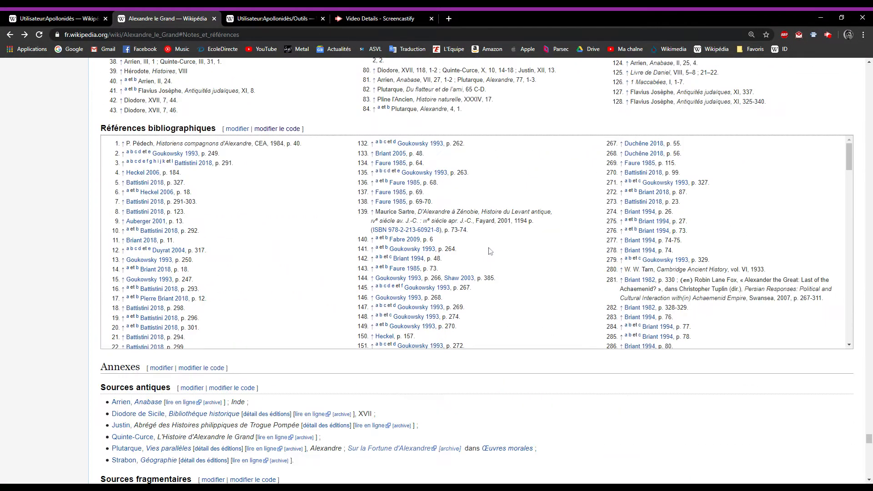
pyautogui.scroll(-2, 490, 251)
pyautogui.scroll(2, 255, 250)
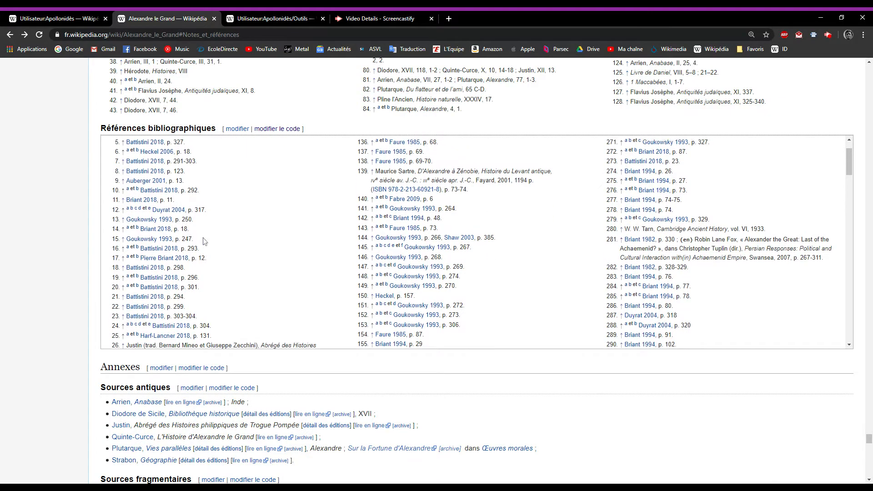
pyautogui.scroll(6, 242, 197)
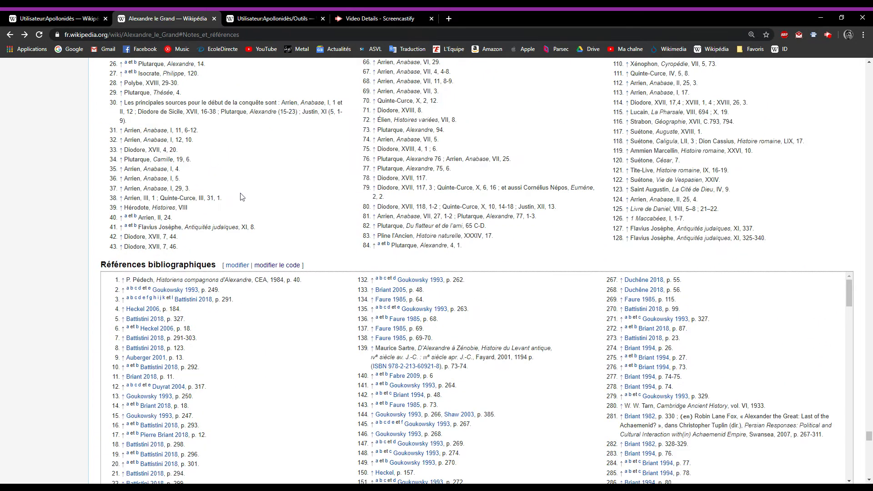
pyautogui.scroll(3, 237, 200)
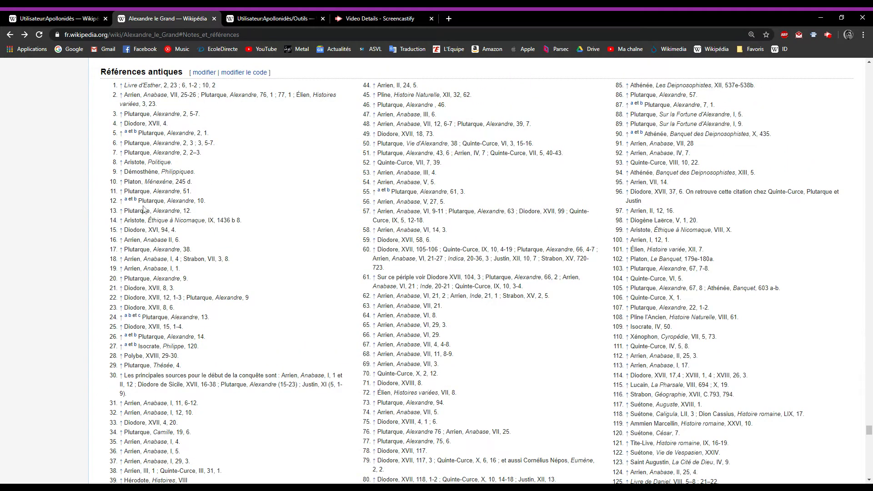
# Follow the backlink of ancient reference 6 to its citation in the text, and use marker A 6 to return to the list
pyautogui.click(121, 144)
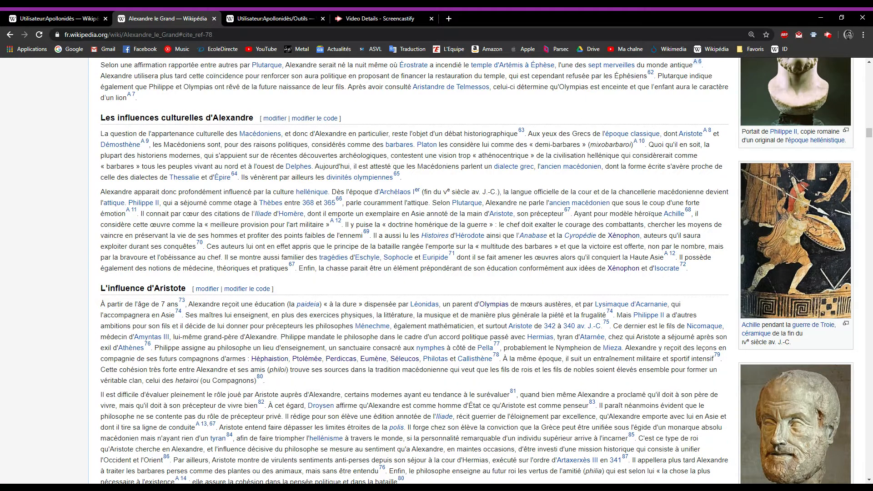
pyautogui.scroll(3, 669, 198)
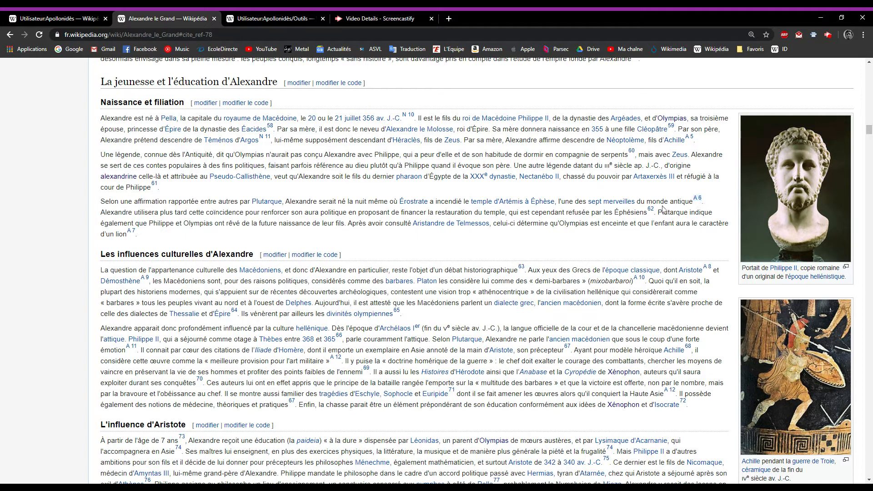
pyautogui.scroll(1, 669, 197)
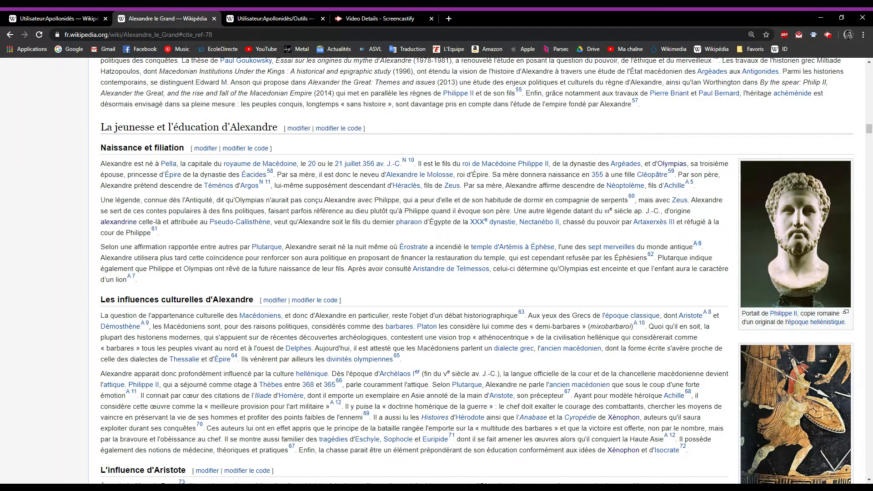
pyautogui.click(696, 244)
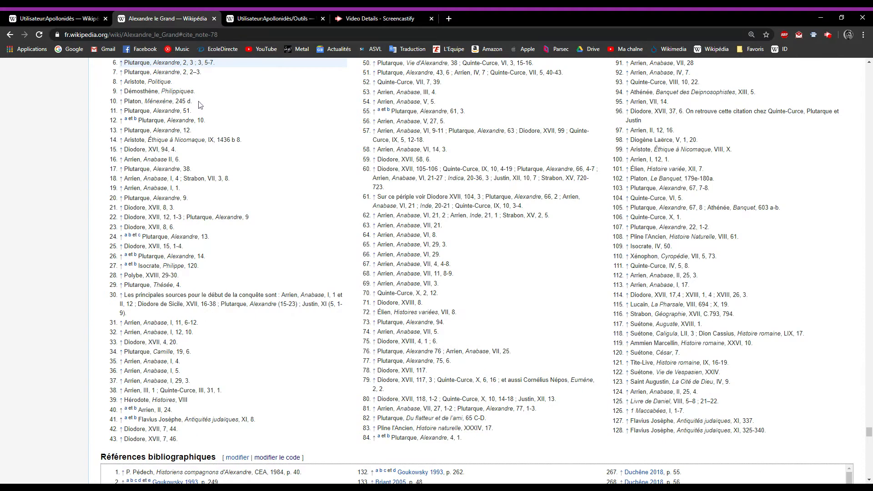
pyautogui.scroll(2, 195, 110)
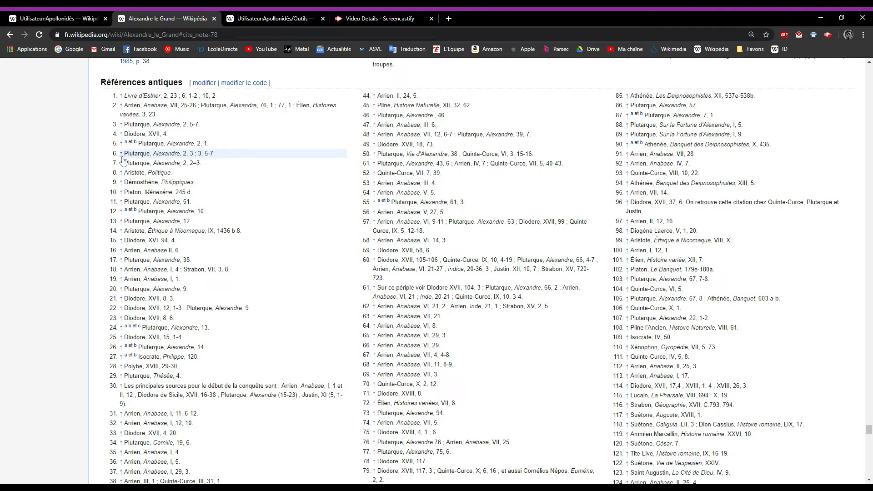
# Follow ancient reference 6 to its citation, open the source code of "Naissance et filiation" and highlight the complete ref after "monde antique"
pyautogui.click(122, 155)
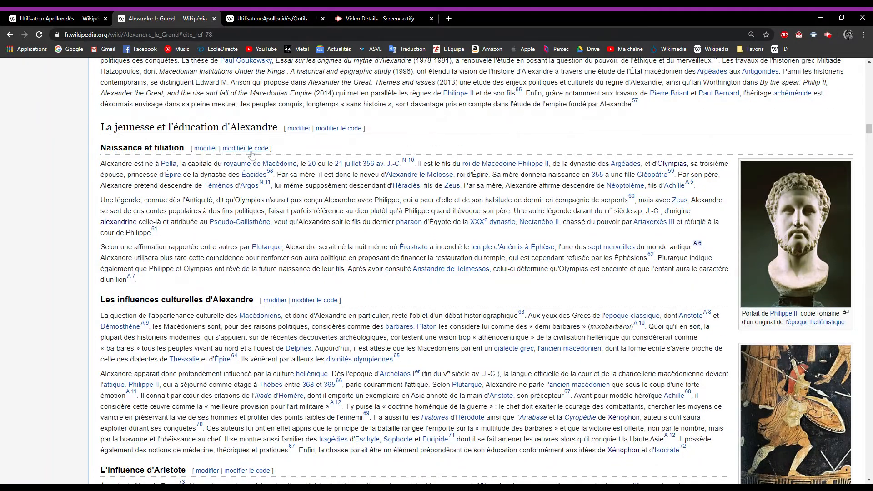
pyautogui.click(250, 153)
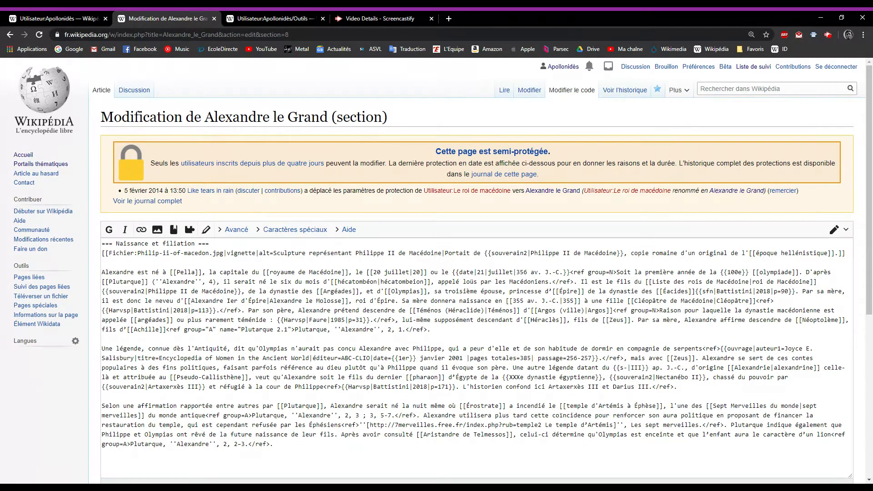
pyautogui.moveTo(206, 415); pyautogui.dragTo(417, 415)
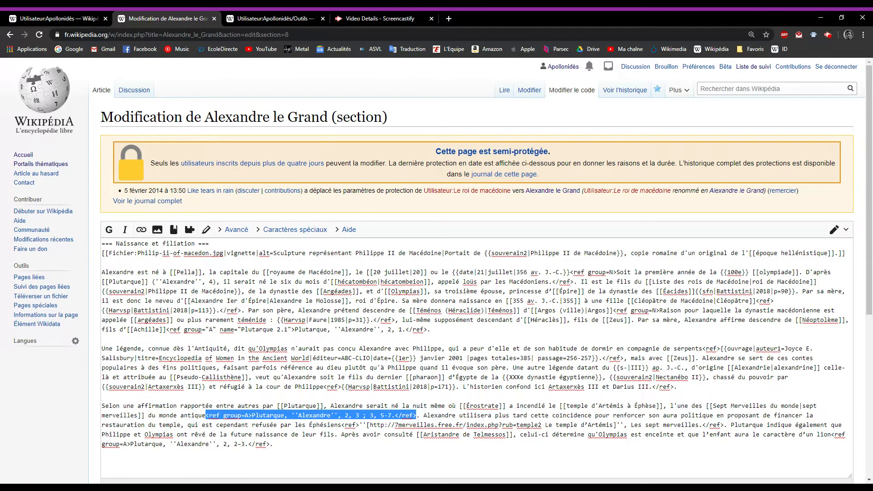
pyautogui.click(231, 424)
# Try removing group=A from the opening ref tag after "monde antique", and undo the deletion
pyautogui.moveTo(223, 415); pyautogui.dragTo(249, 415)
pyautogui.press('BackSpace')
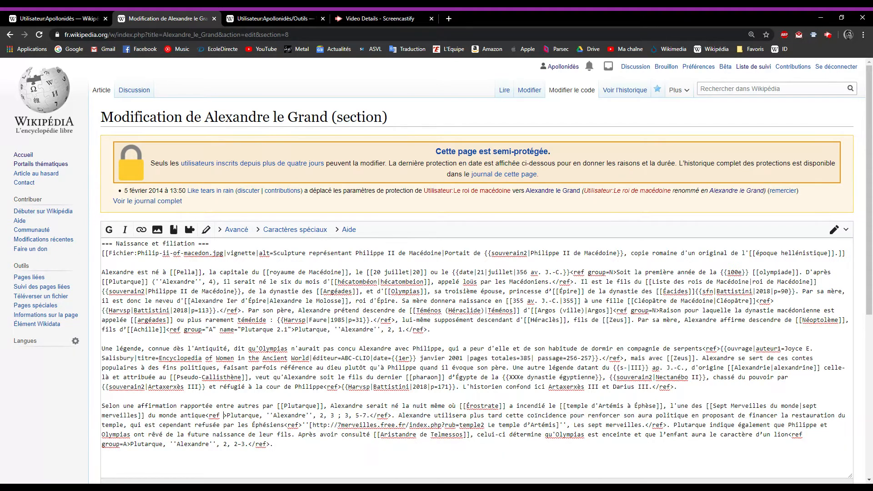
pyautogui.press('BackSpace')
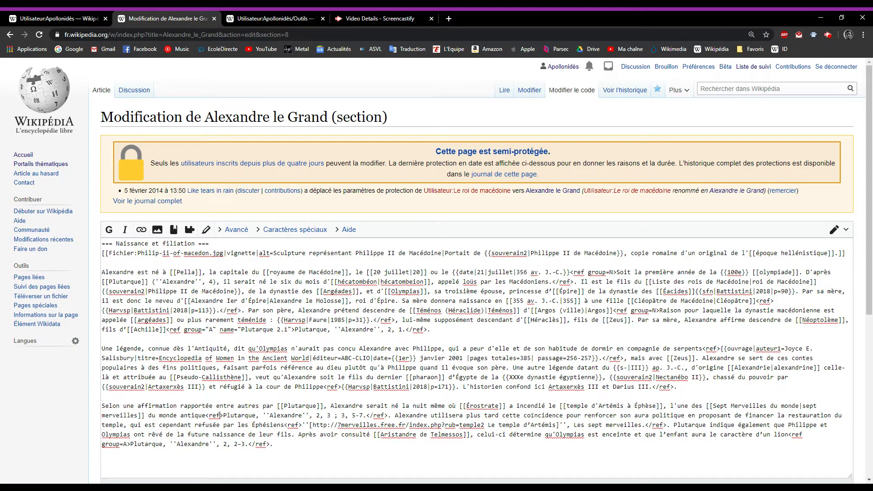
pyautogui.hotkey('ctrl', 'z')
pyautogui.hotkey('ctrl', 'z')
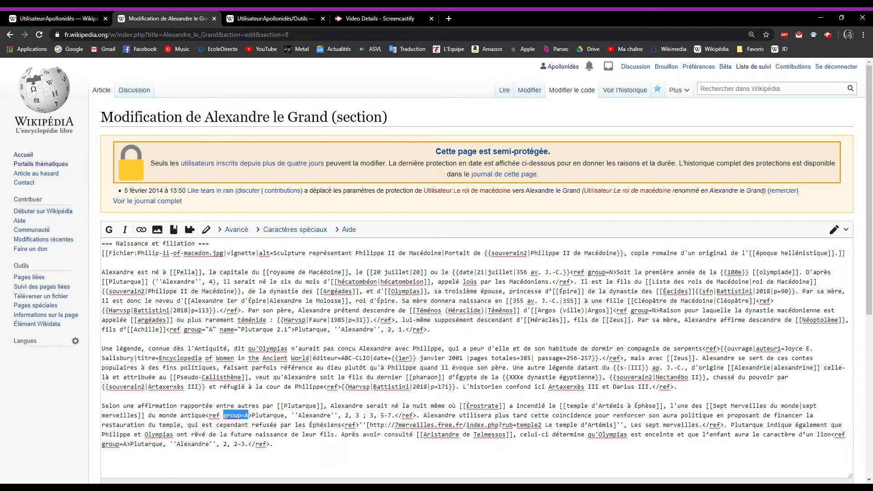
# Highlight the opening tag <ref group=A> after "monde antique" to examine how the ancient reference is coded
pyautogui.click(252, 425)
pyautogui.moveTo(206, 415); pyautogui.dragTo(251, 415)
pyautogui.click(240, 415)
pyautogui.moveTo(206, 415); pyautogui.dragTo(212, 415)
pyautogui.click(205, 425)
# Examine the named group "A" reference after "Achille", highlighting the end of its name and the passage number "2, 1." in its content
pyautogui.moveTo(287, 329); pyautogui.dragTo(291, 329)
pyautogui.click(375, 329)
pyautogui.moveTo(388, 329); pyautogui.dragTo(405, 329)
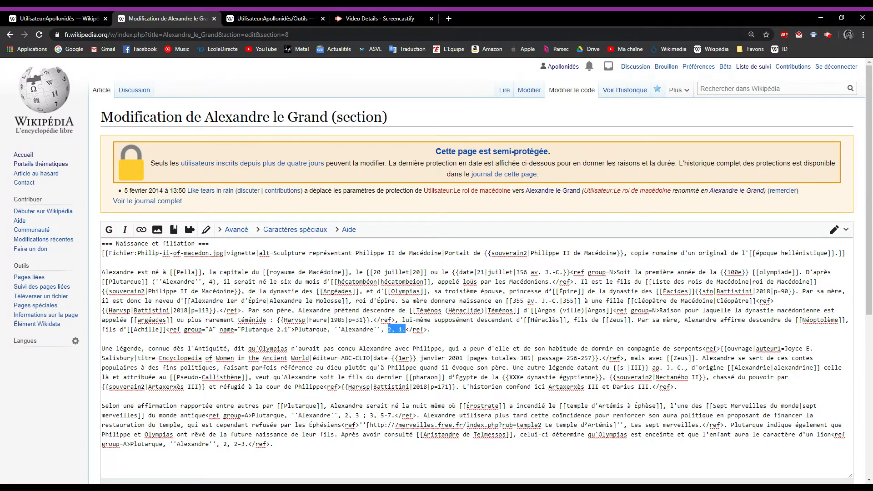
pyautogui.click(389, 329)
pyautogui.moveTo(381, 329); pyautogui.dragTo(402, 329)
# Highlight the attribute name="Plutarque 2.1" and the full opening ref tag after "Achille" to examine how a reusable reference is named
pyautogui.click(253, 329)
pyautogui.moveTo(220, 329); pyautogui.dragTo(291, 329)
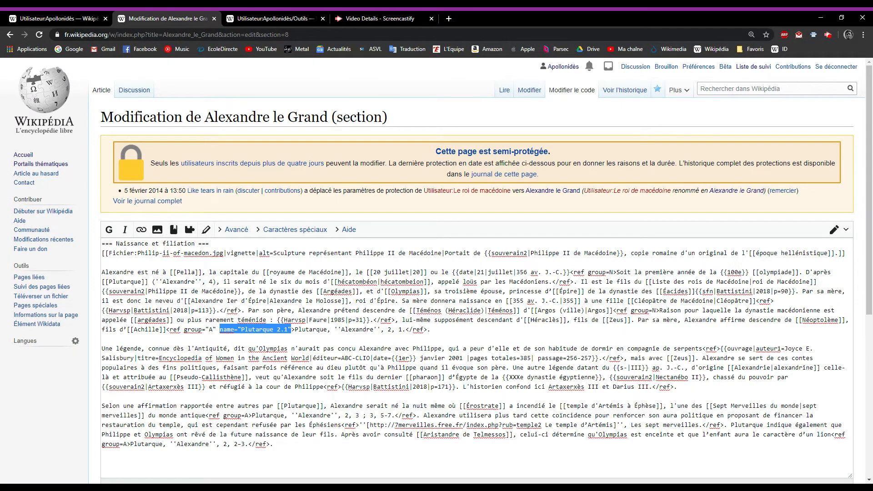
pyautogui.click(102, 338)
pyautogui.moveTo(166, 329); pyautogui.dragTo(295, 329)
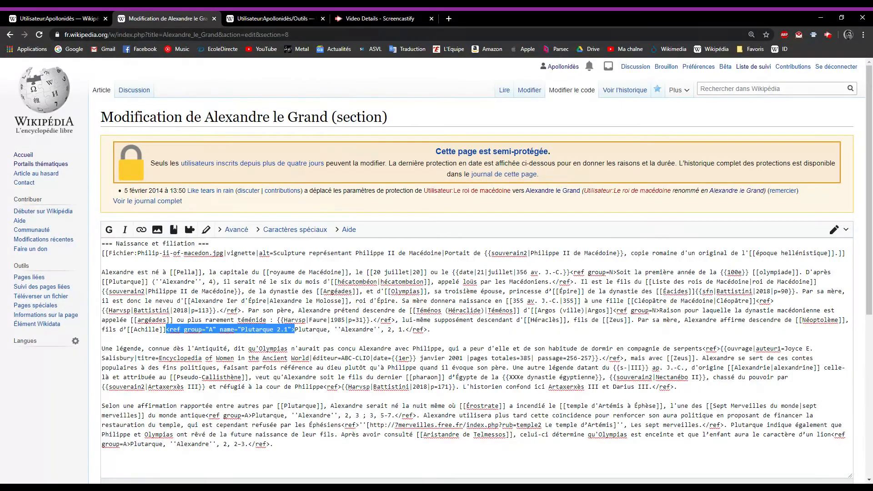
pyautogui.click(102, 339)
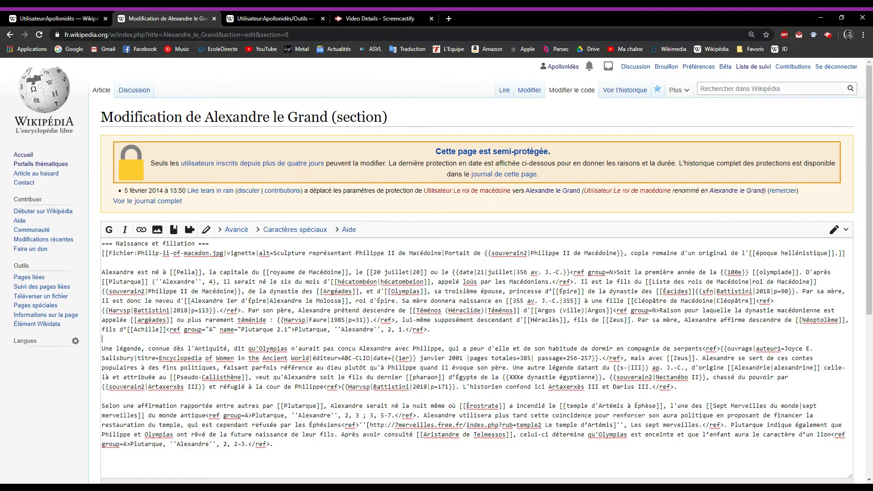
pyautogui.moveTo(294, 329); pyautogui.dragTo(169, 329)
pyautogui.click(102, 339)
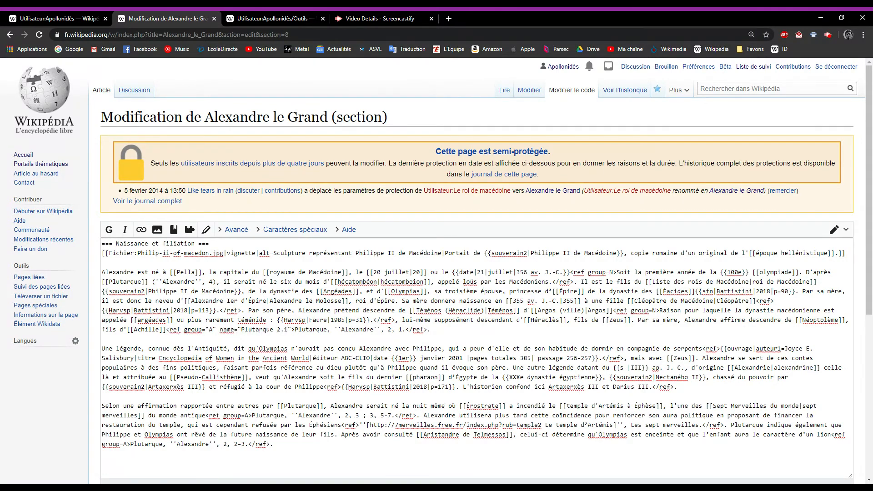